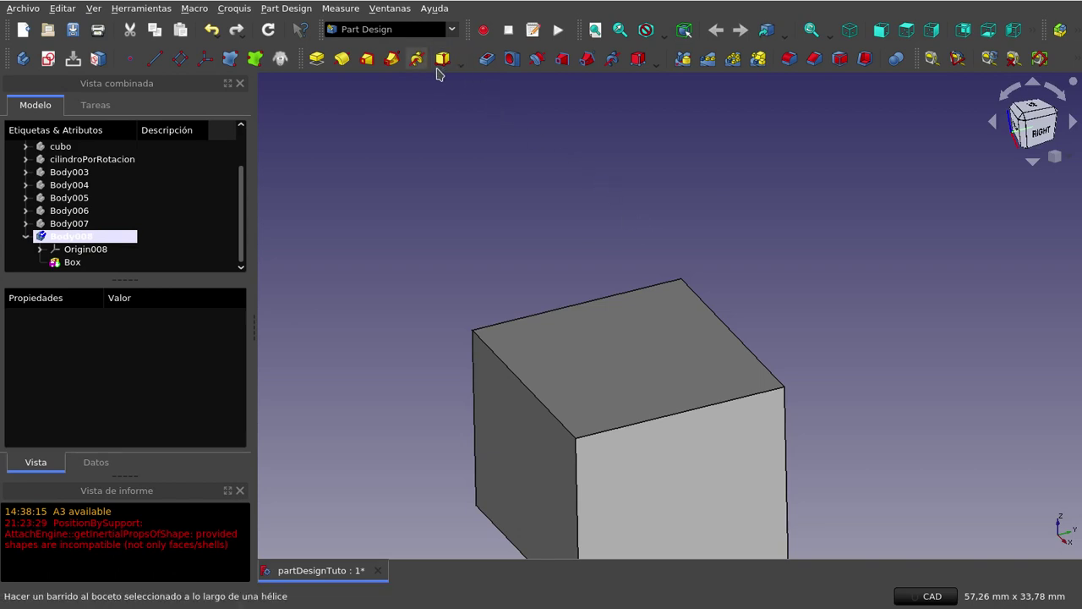
# Step: Zoom around Body008's box, then expand the Additive primitive dropdown on the Part Design toolbar
pyautogui.scroll(-2, 633, 387)
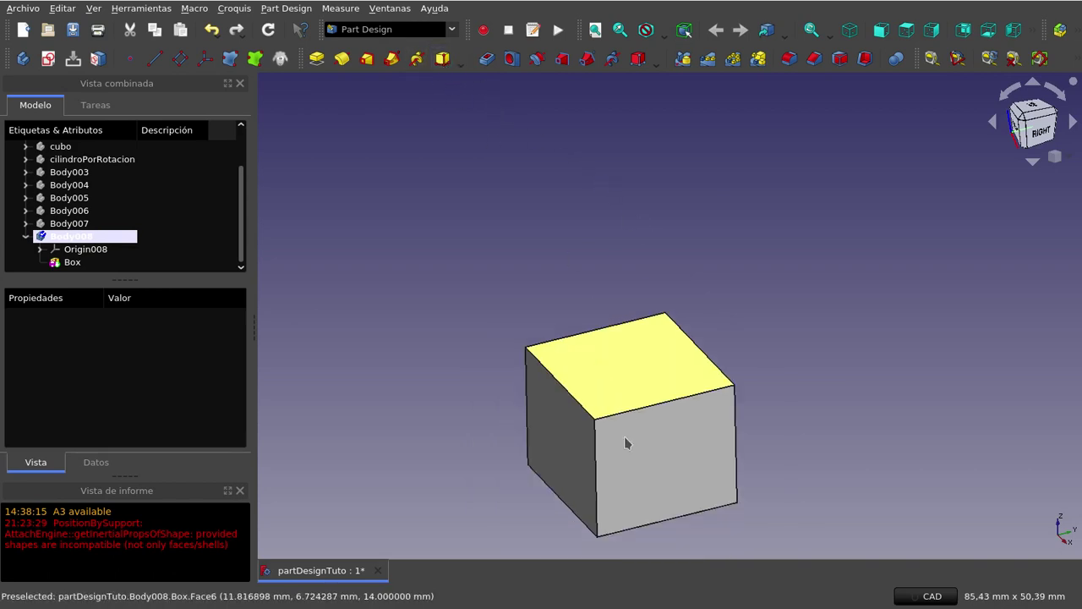
pyautogui.scroll(2, 660, 534)
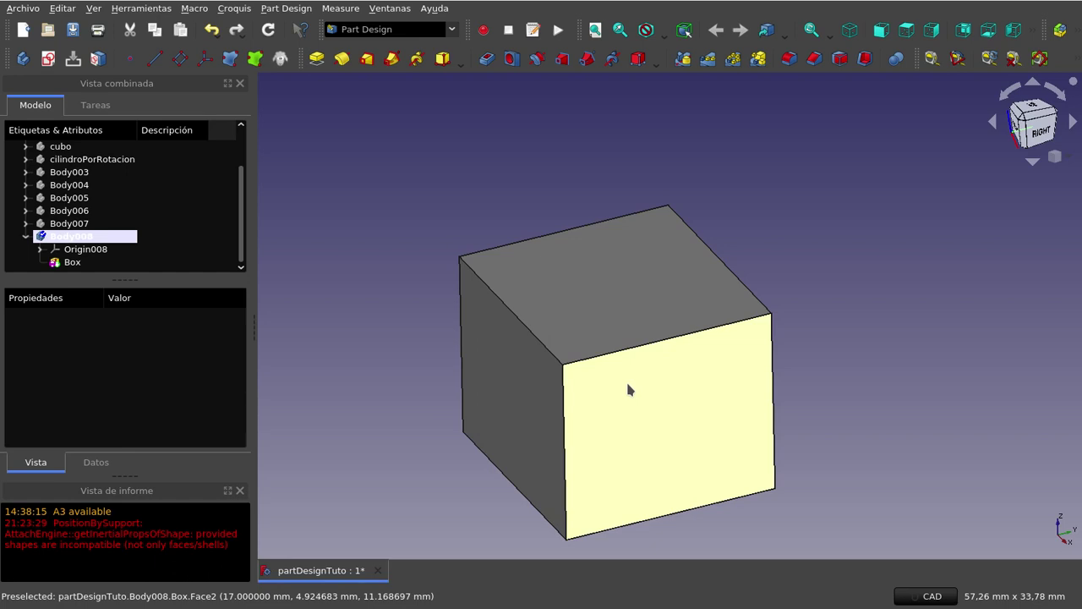
pyautogui.click(464, 62)
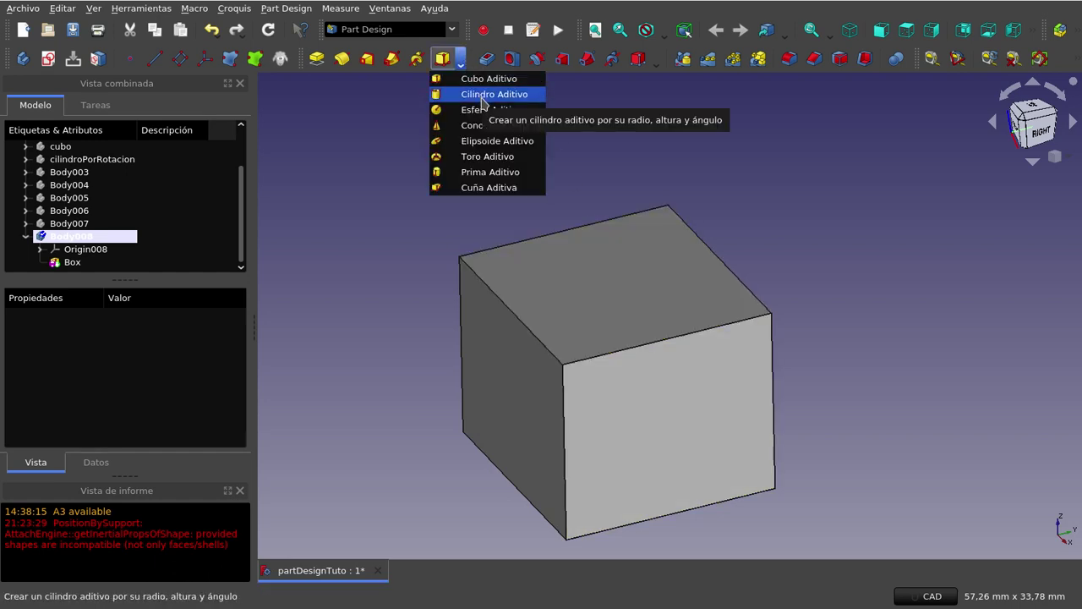
# Step: Add a Cilindro Aditivo to Body008, attached to the box's top face (Box:Cara6)
pyautogui.click(483, 96)
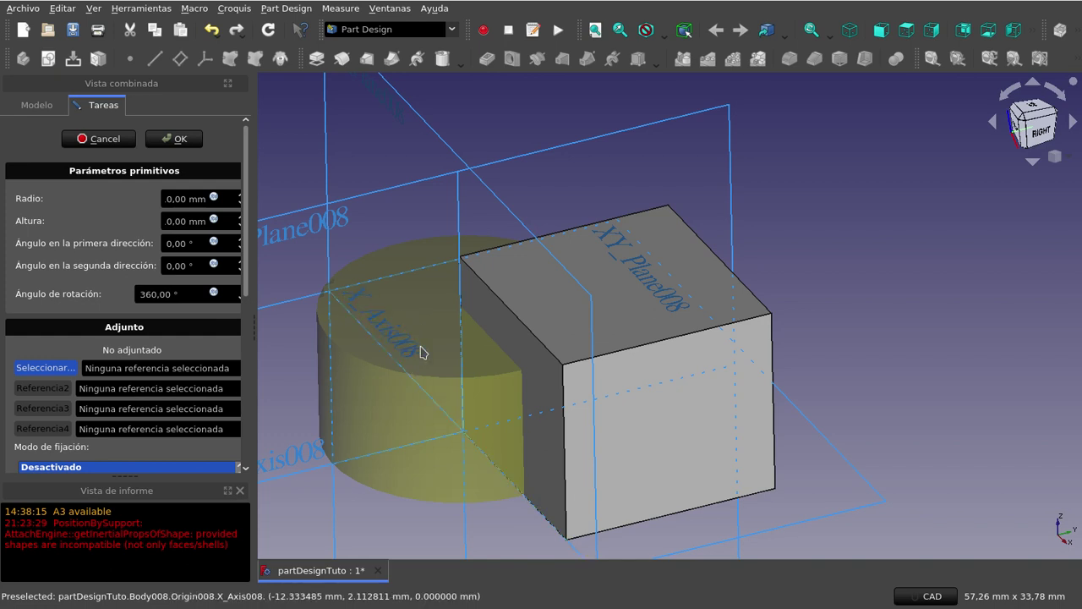
pyautogui.click(665, 318)
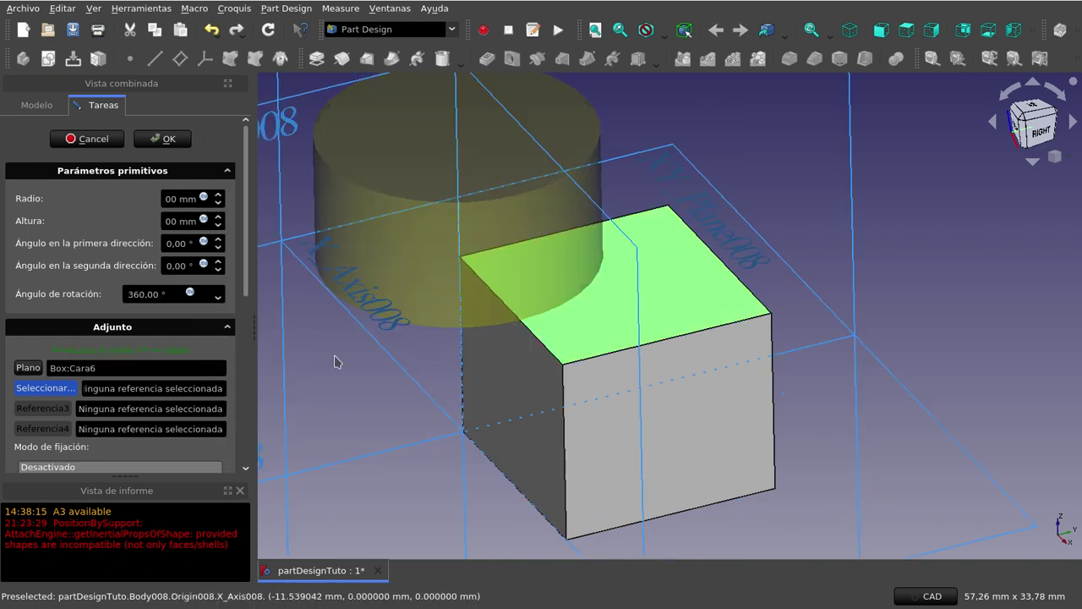
# Step: Enter 10 mm for the cylinder's Radio and Altura in Parámetros primitivos
pyautogui.click(175, 198)
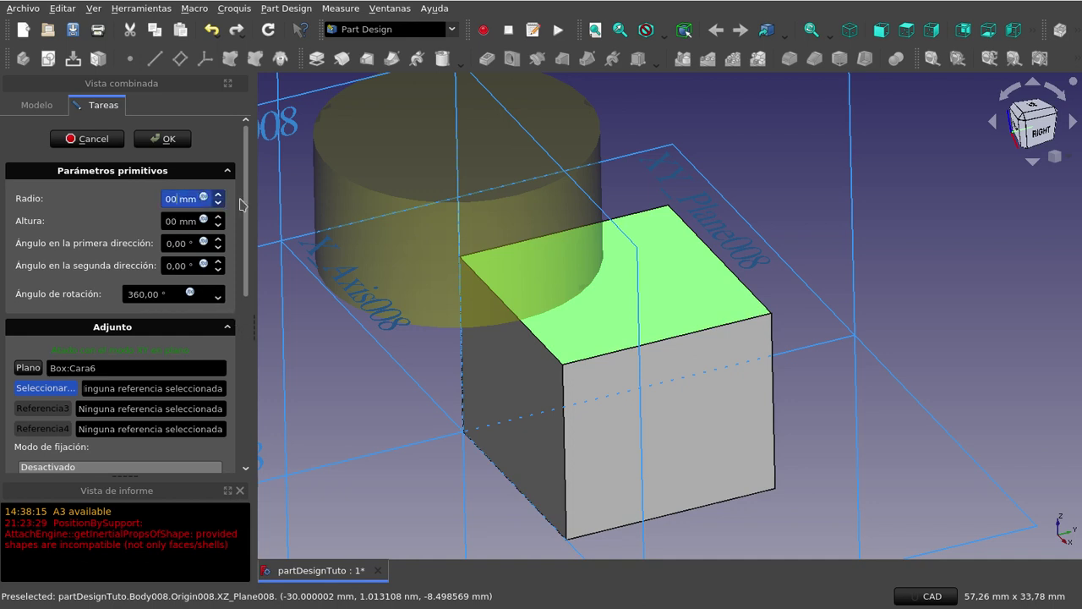
pyautogui.press('Home')
pyautogui.click(187, 220)
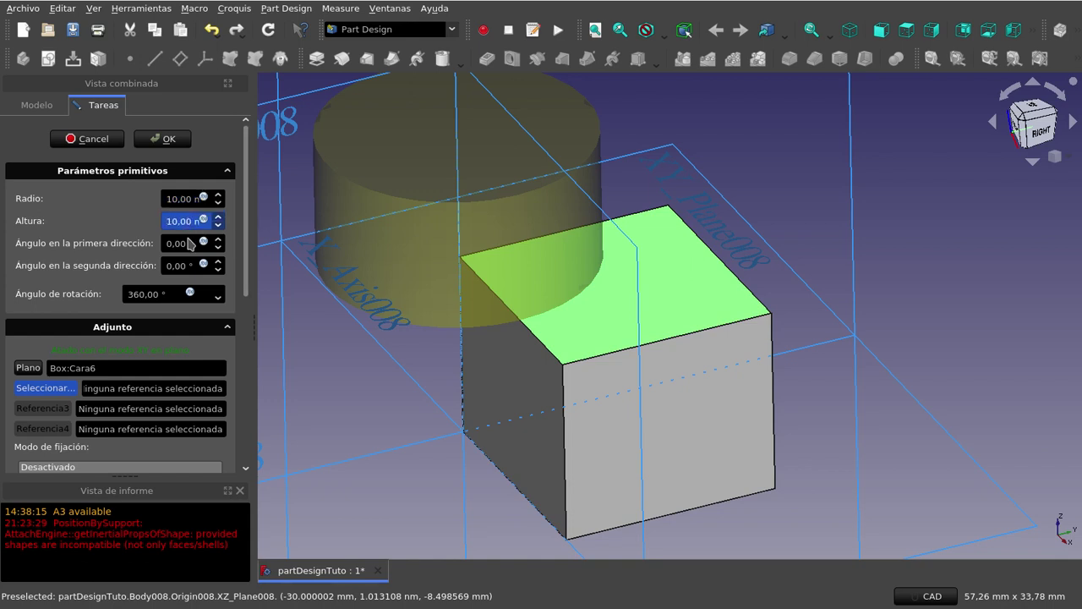
pyautogui.click(188, 242)
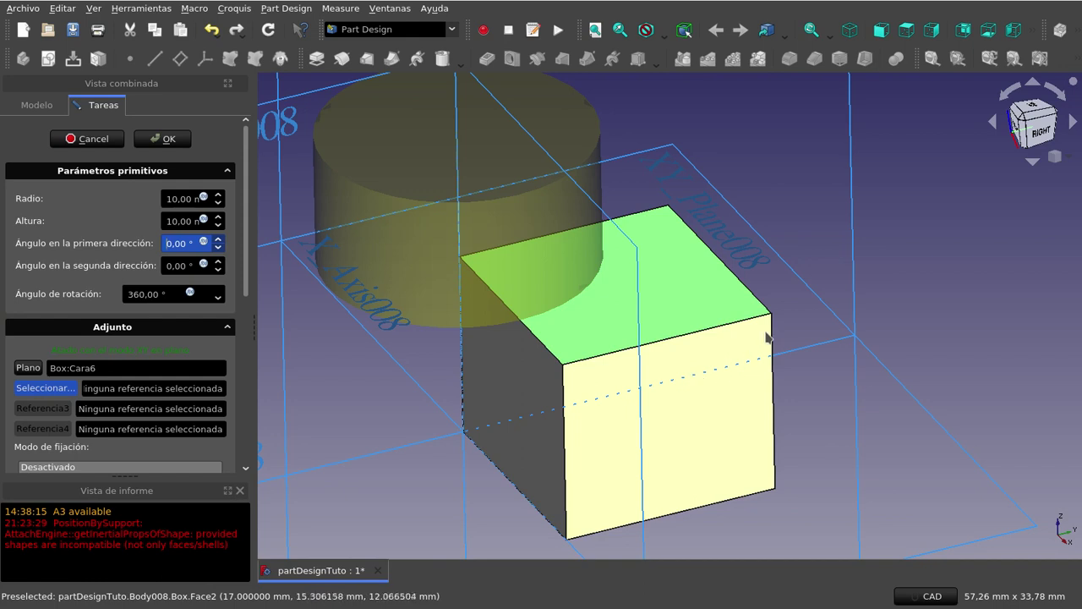
pyautogui.scroll(-2, 766, 335)
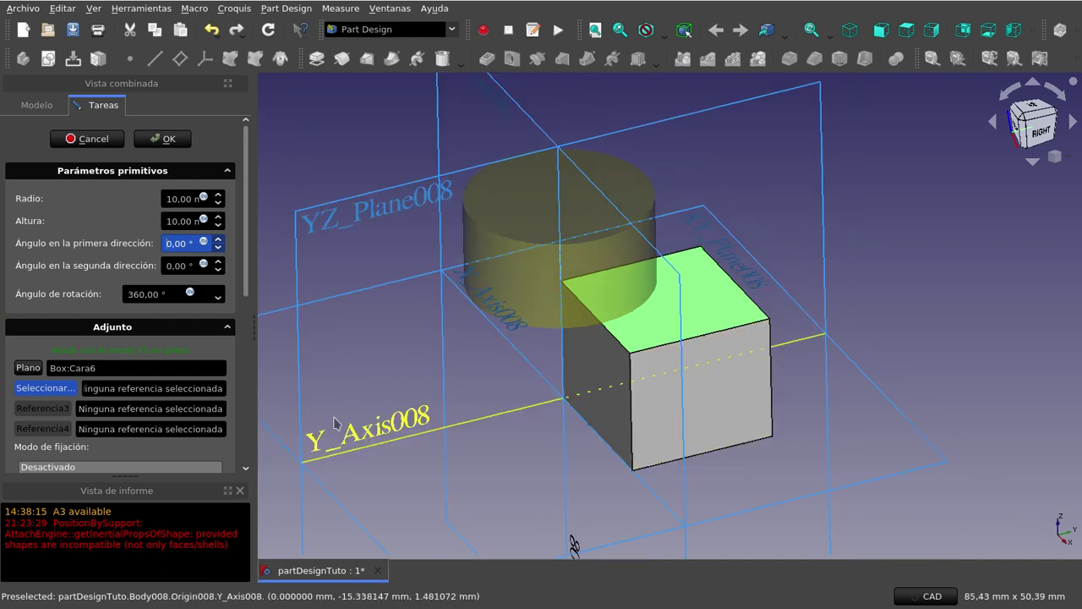
pyautogui.moveTo(249, 242); pyautogui.dragTo(250, 334)
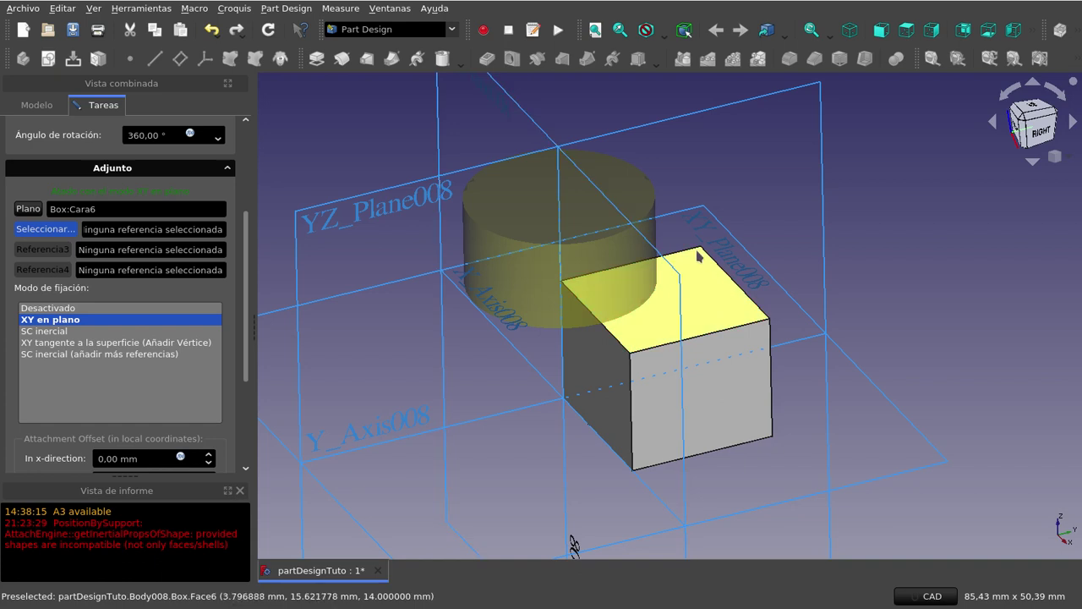
# Step: Attach the cylinder to the box's top face in SC inercial mode and confirm it with OK
pyautogui.click(674, 303)
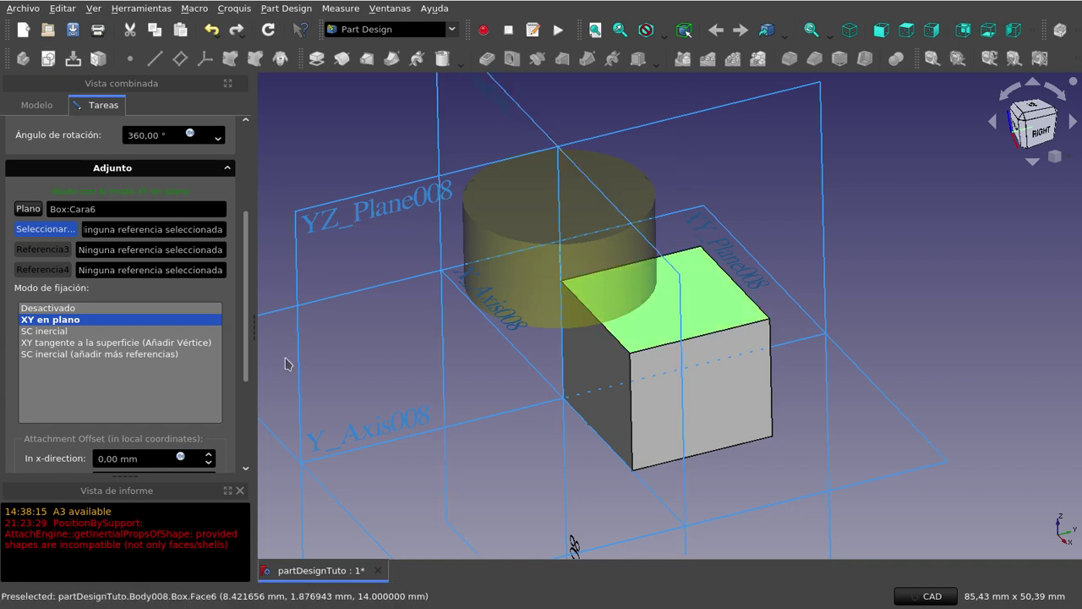
pyautogui.click(84, 332)
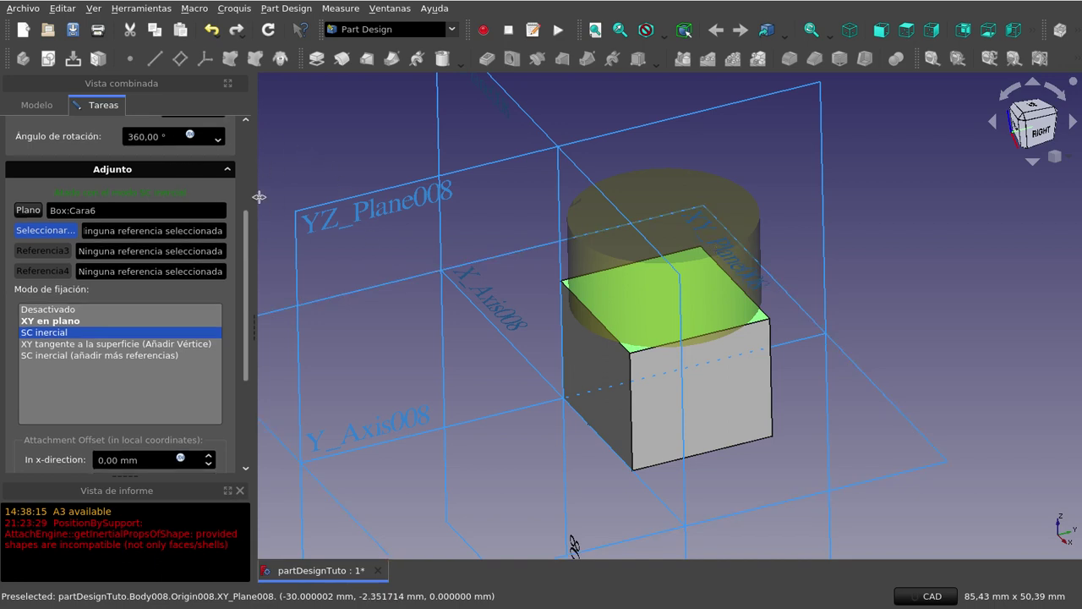
pyautogui.moveTo(249, 243); pyautogui.dragTo(256, 137)
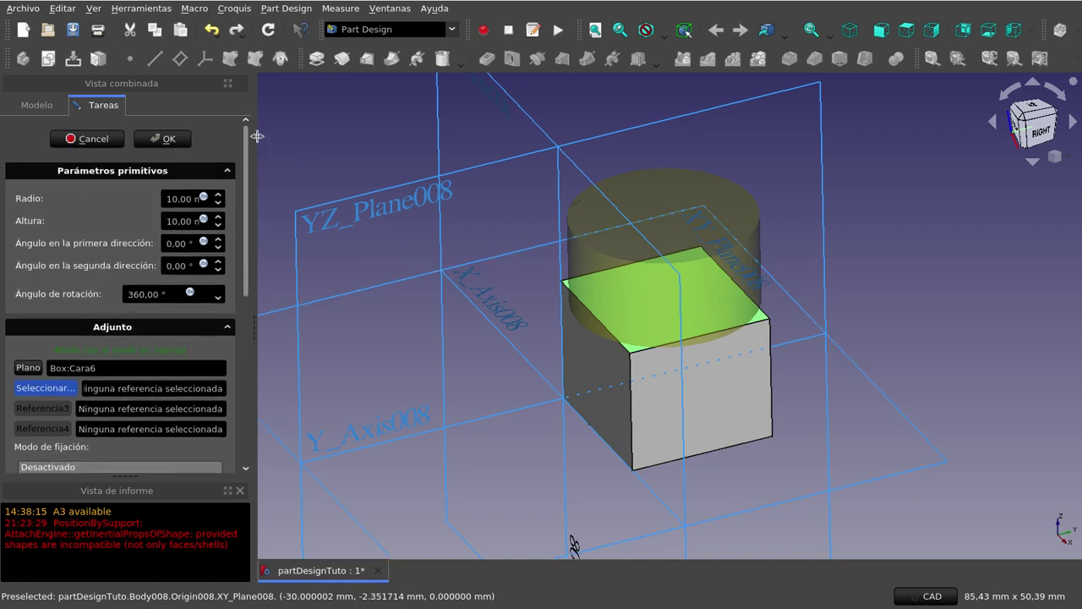
pyautogui.click(169, 140)
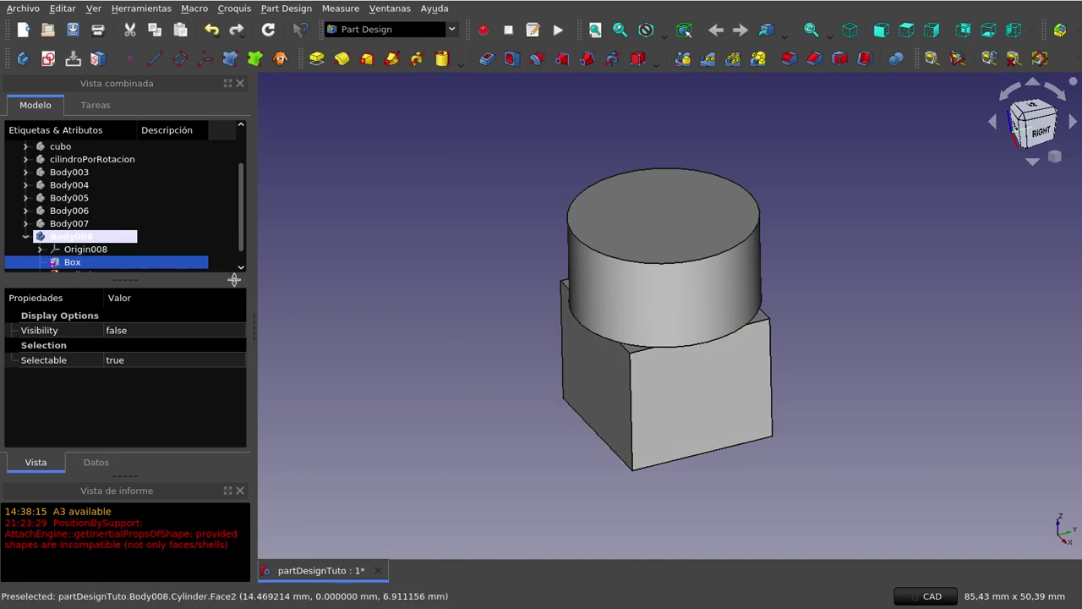
pyautogui.scroll(-1, 242, 234)
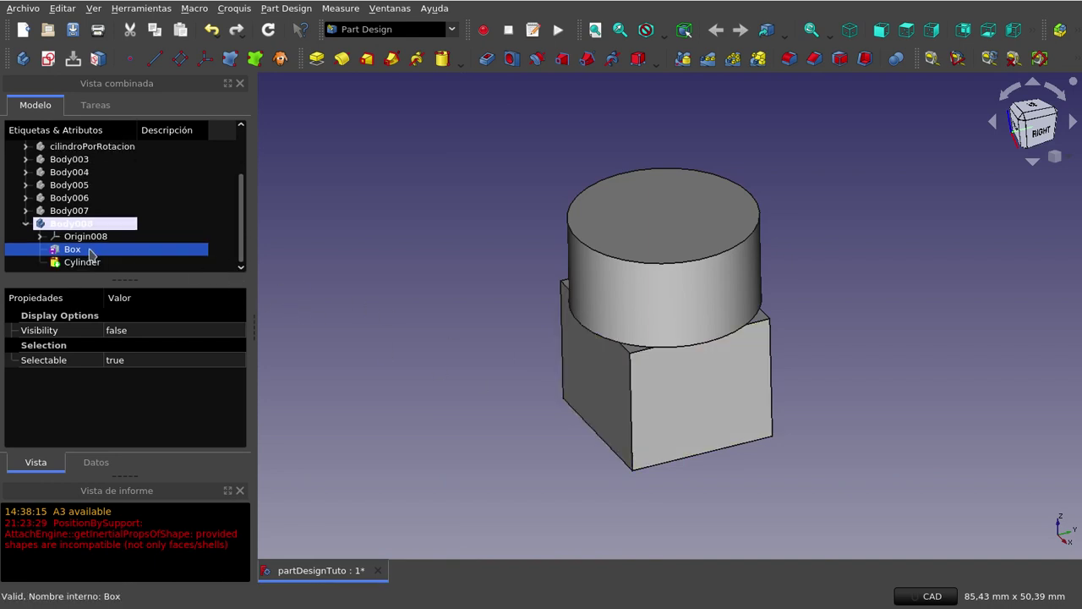
pyautogui.click(528, 498)
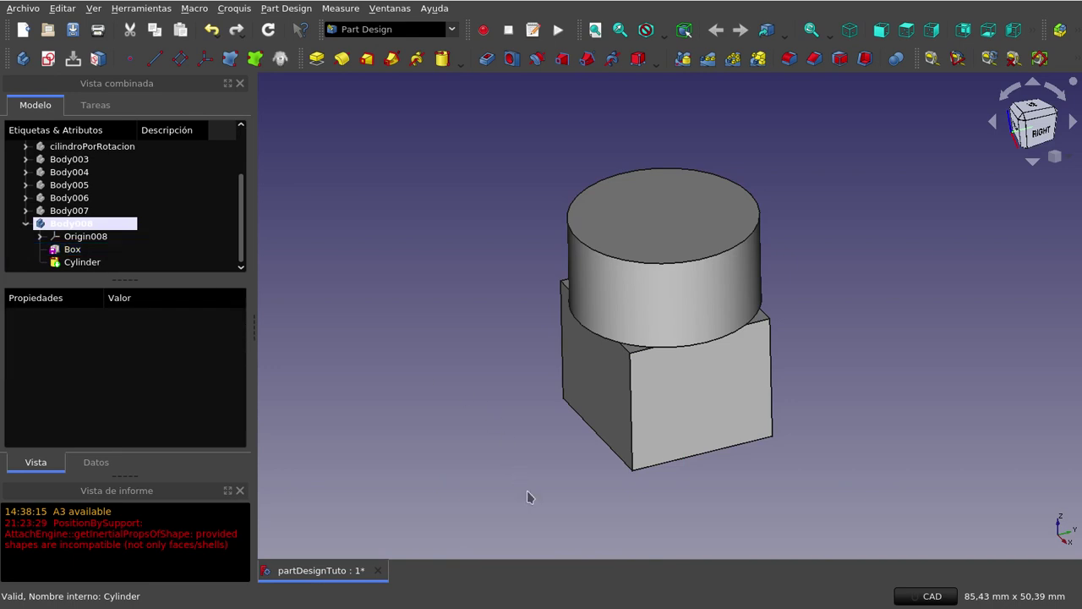
pyautogui.moveTo(512, 480); pyautogui.dragTo(534, 468, button='middle')
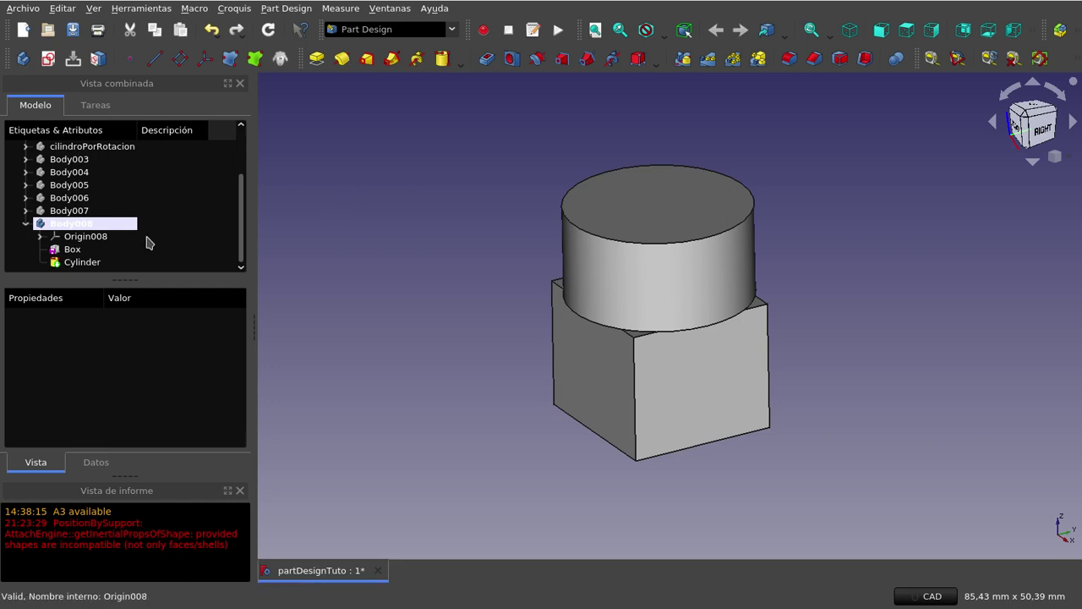
pyautogui.doubleClick(41, 224)
pyautogui.press('F2')
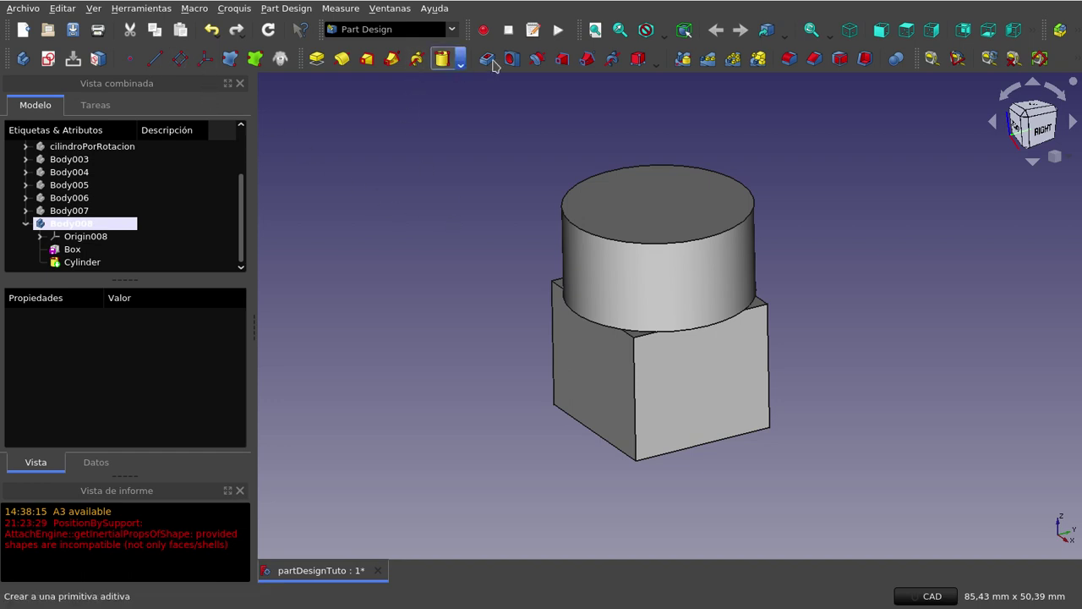
# Step: Collapse and hide Body008, then add the new empty Body009 with its Origin009
pyautogui.press('Escape')
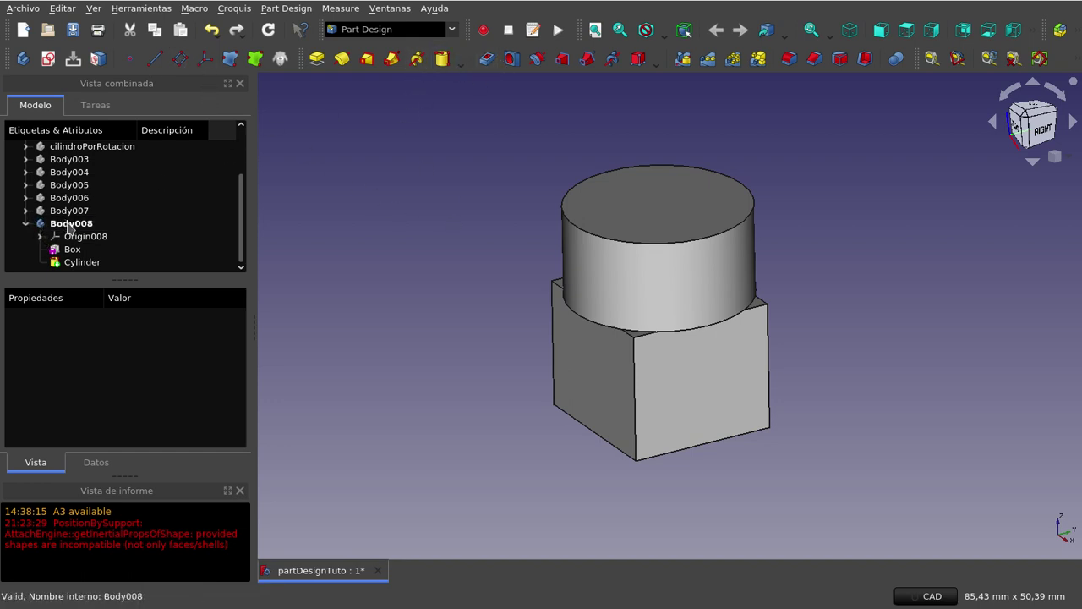
pyautogui.click(62, 224)
pyautogui.press('Left')
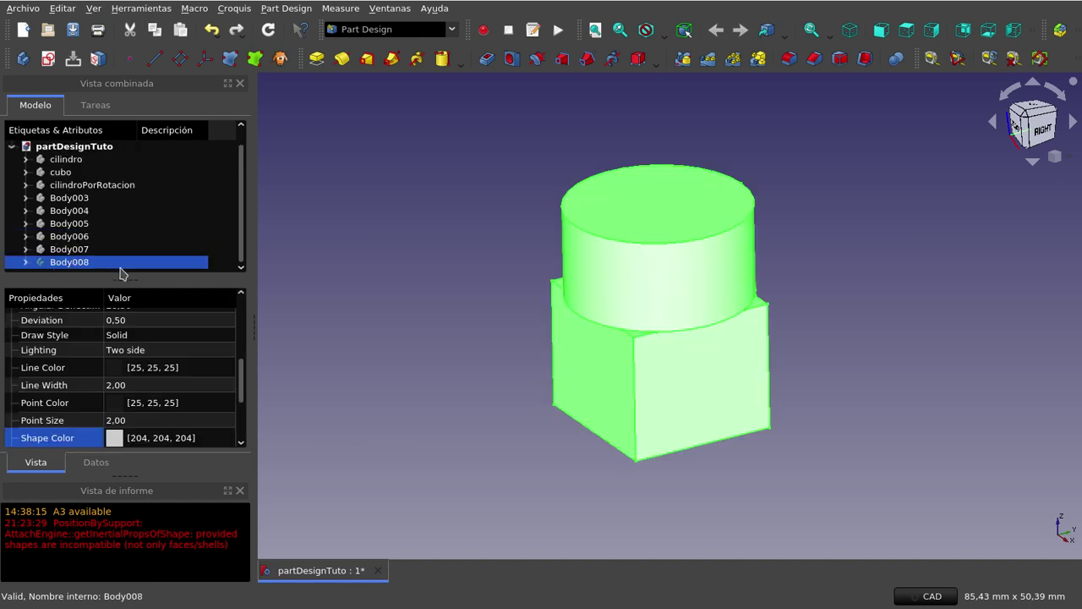
pyautogui.press('space')
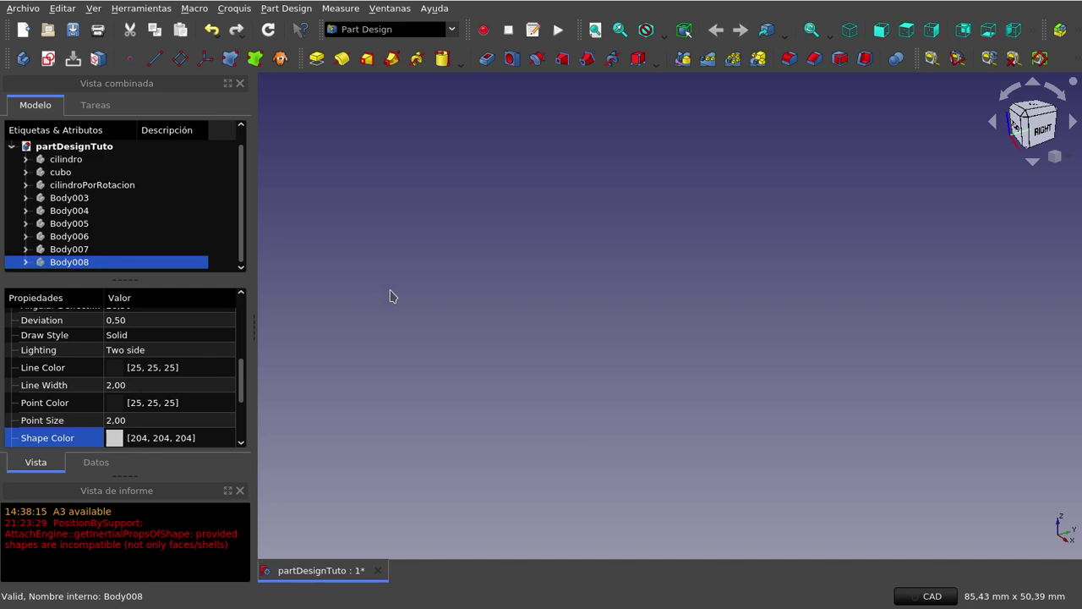
pyautogui.click(24, 60)
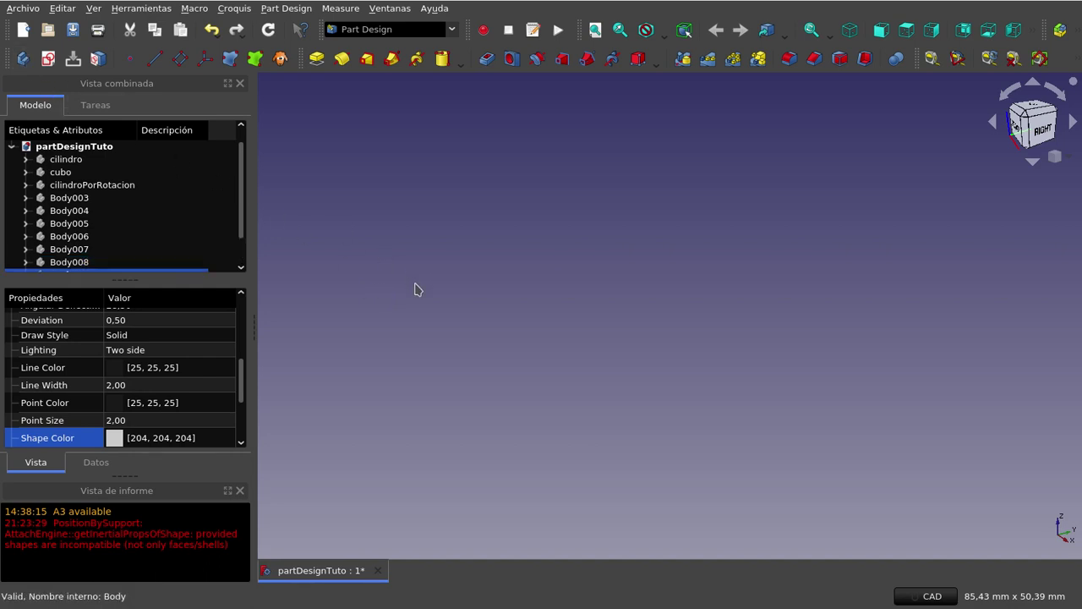
pyautogui.moveTo(242, 211); pyautogui.dragTo(243, 252)
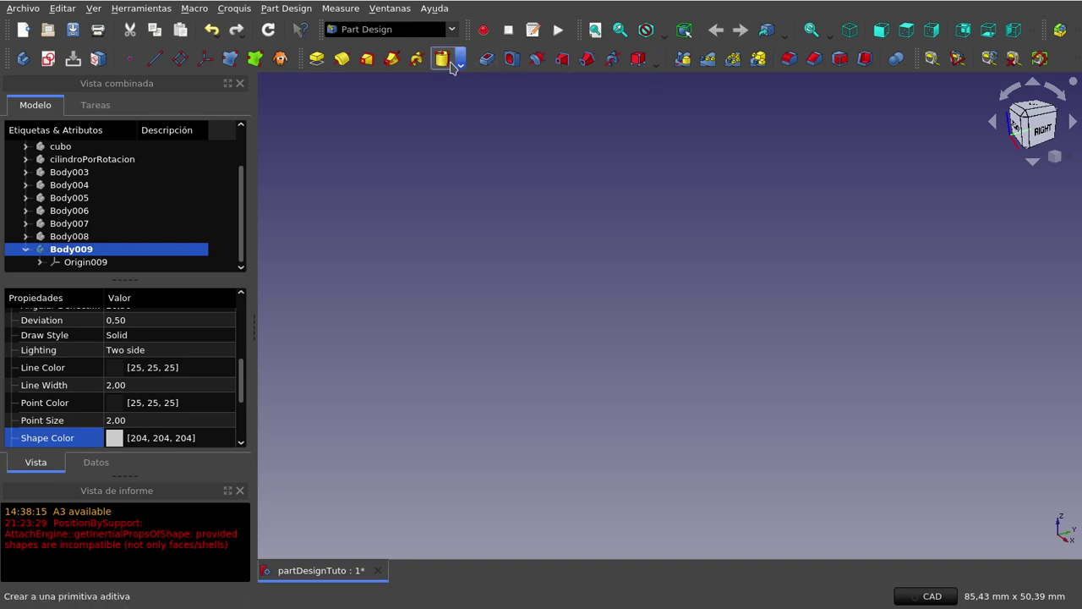
# Step: Add a Cubo Aditivo to Body009, keeping the default 10 mm sides, and confirm it
pyautogui.click(461, 64)
pyautogui.click(472, 82)
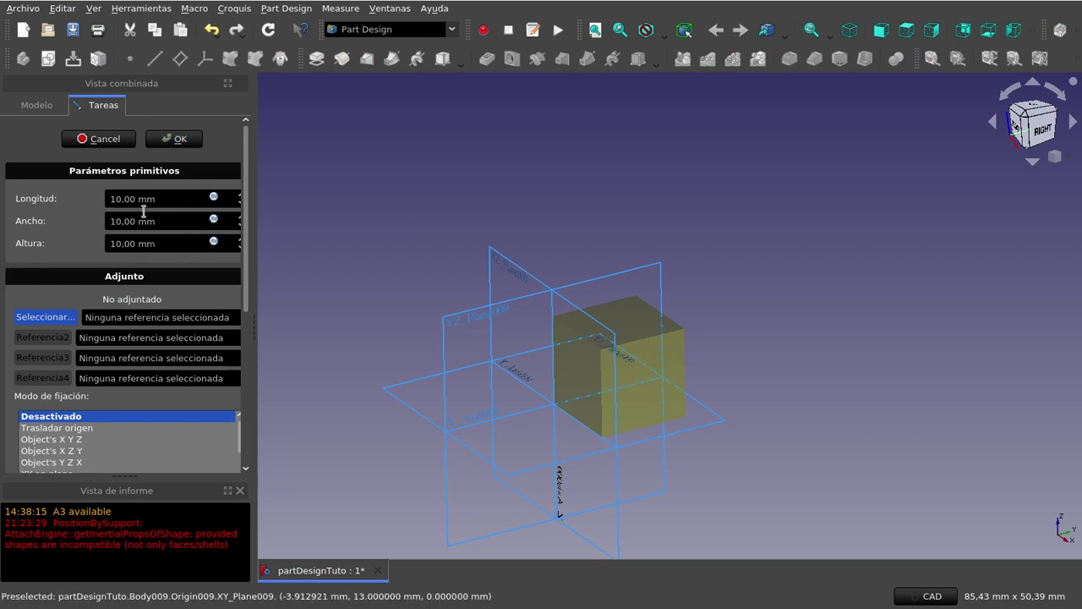
pyautogui.click(177, 138)
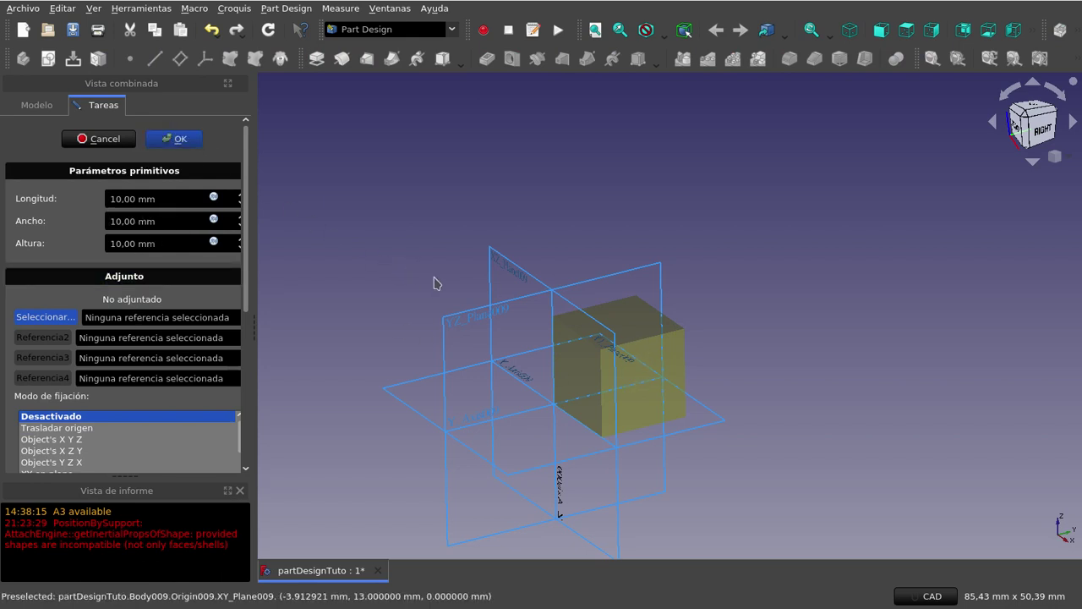
pyautogui.scroll(3, 645, 355)
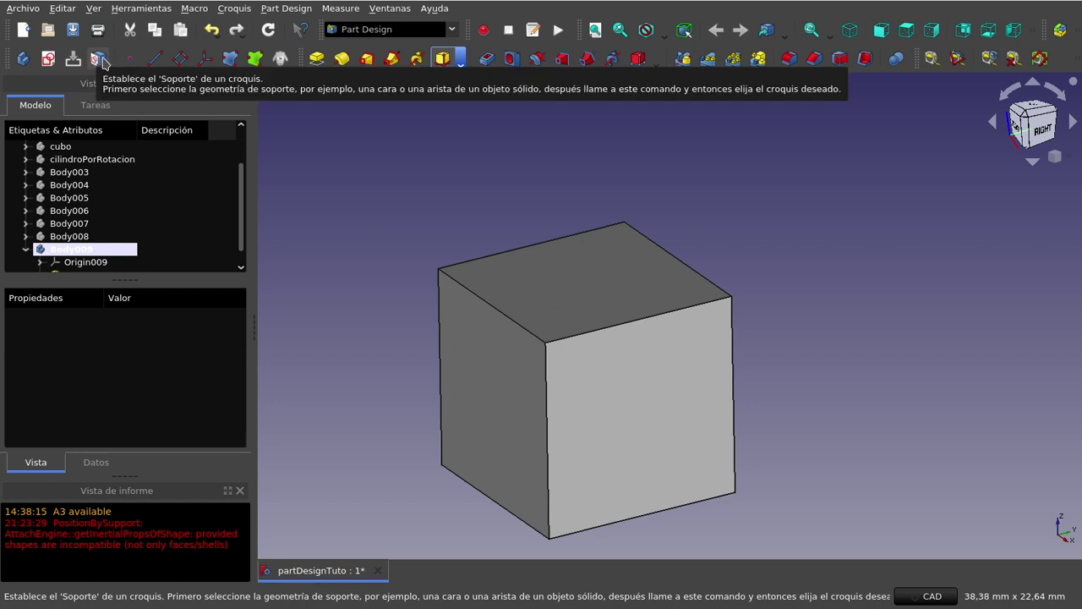
pyautogui.click(49, 61)
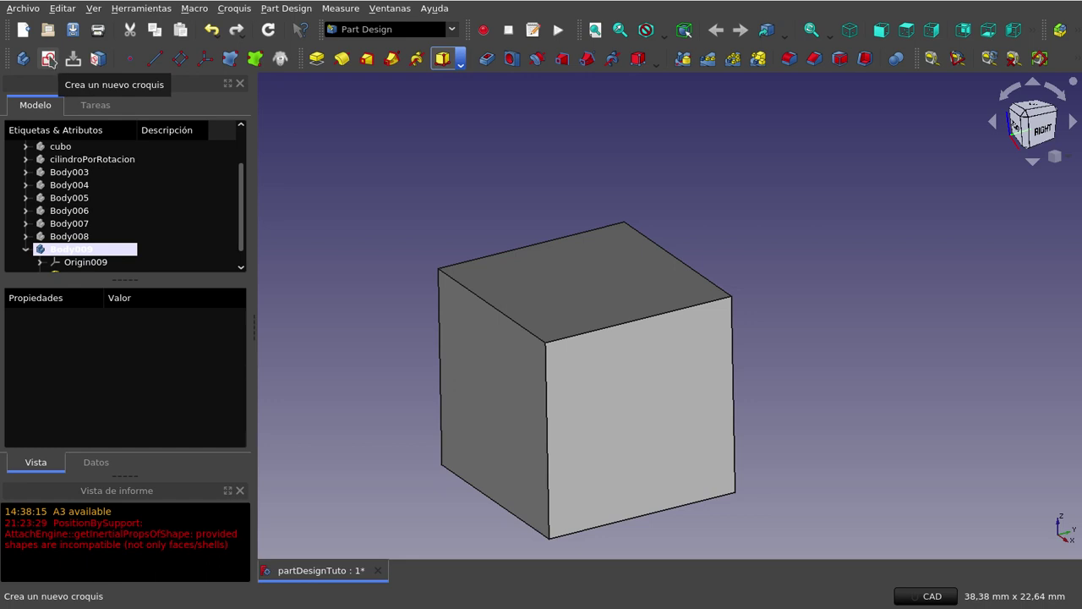